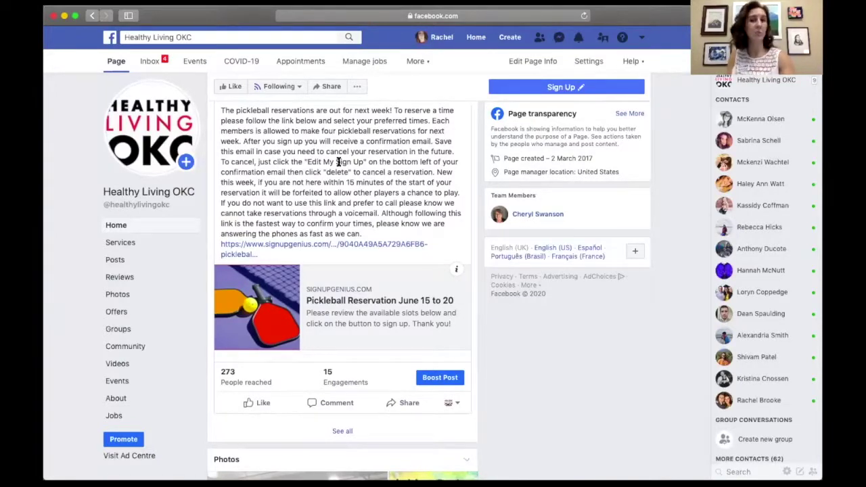
# Open the 'Pickleball Reservation June 15 to 20' sheet from the Healthy Living OKC post's signupgenius.com link.
pyautogui.click(295, 246)
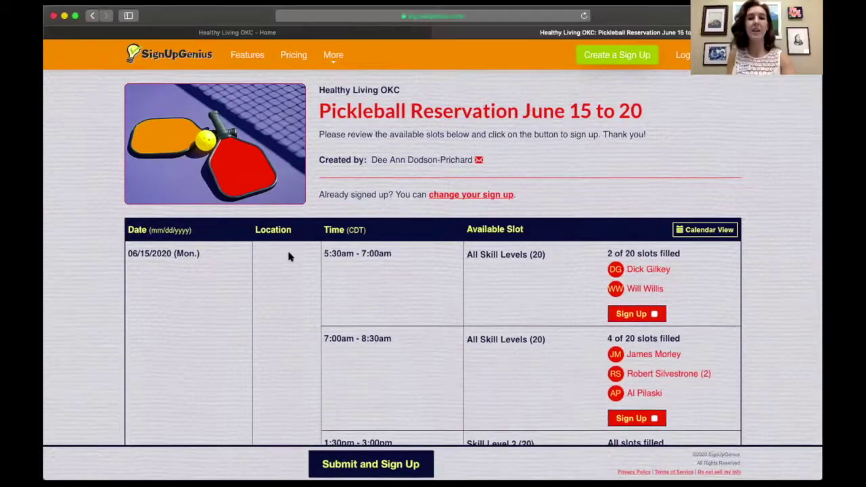
# Scroll to Tuesday 06/16 and submit the 7:00am–8:30am All Skill Levels slot.
pyautogui.scroll(-3, 420, 227)
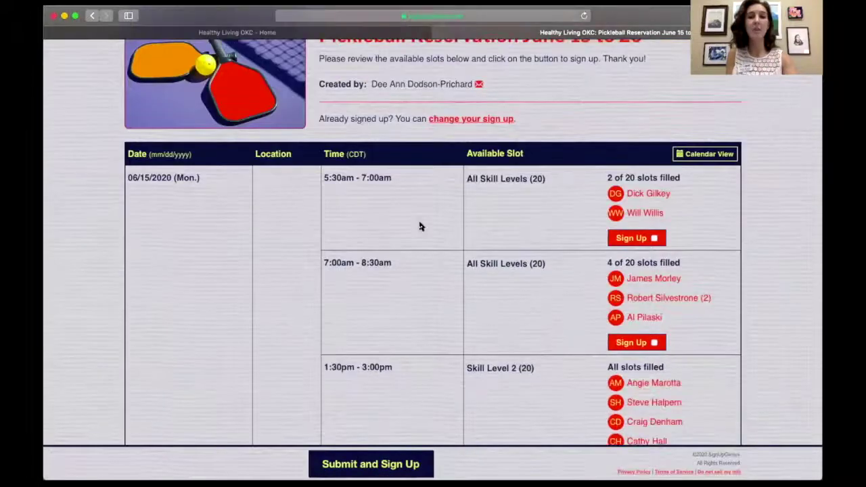
pyautogui.scroll(3, 420, 227)
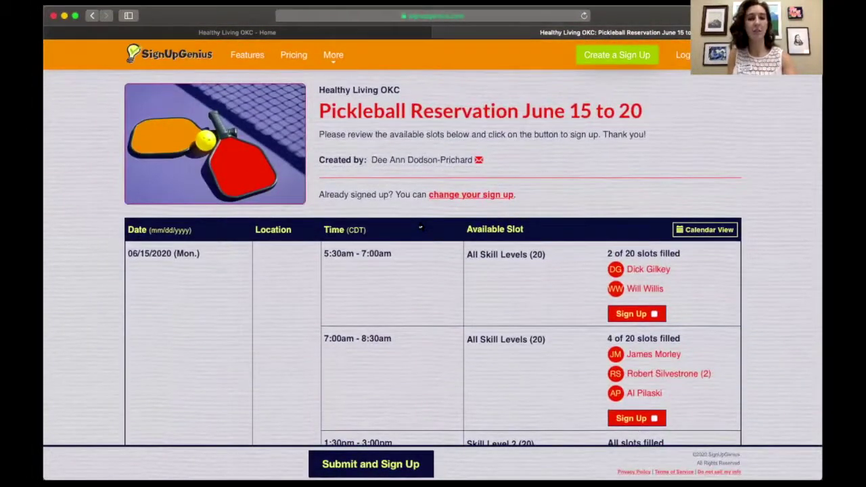
pyautogui.scroll(-20, 420, 228)
pyautogui.scroll(-20, 419, 227)
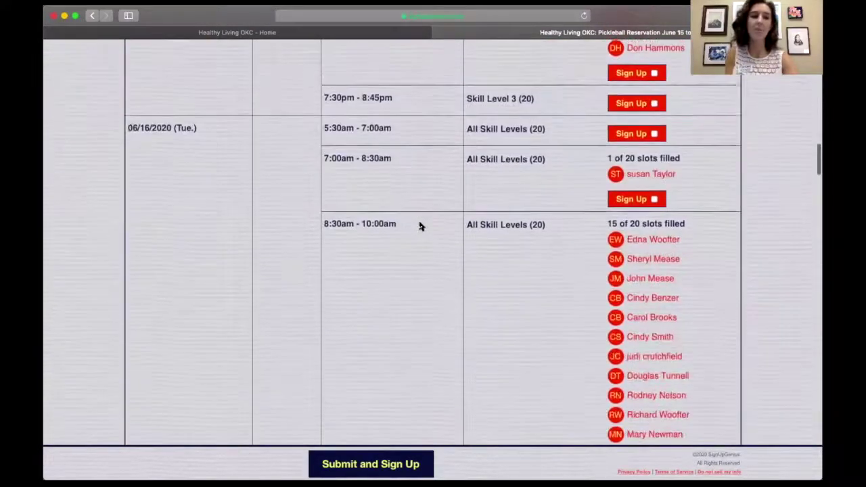
pyautogui.scroll(-1, 420, 226)
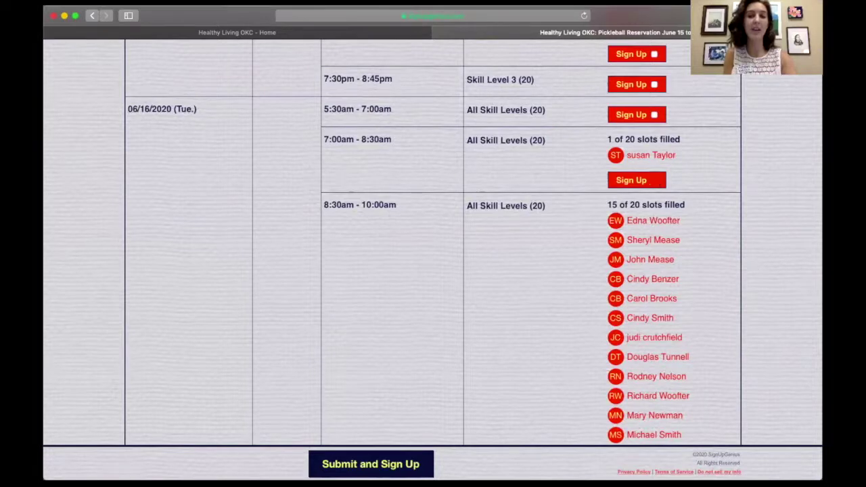
pyautogui.click(357, 463)
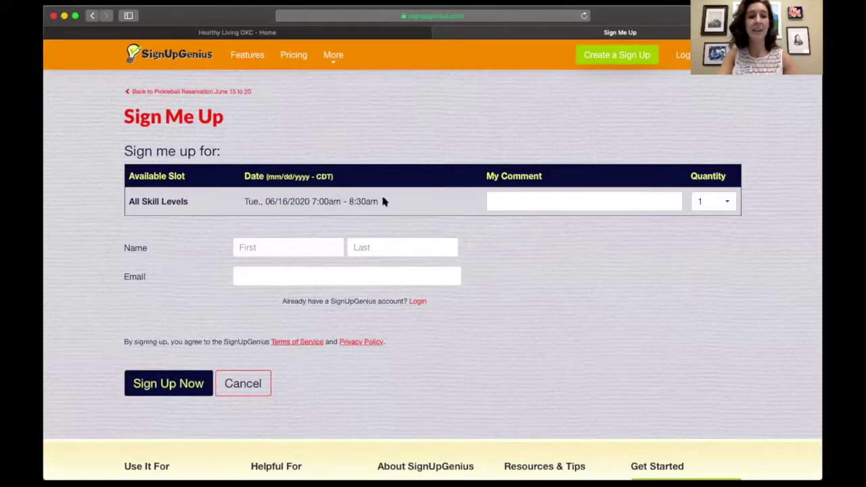
# Fill in the first name, last name and e-mail address, then submit the 06/16 reservation.
pyautogui.click(273, 252)
pyautogui.press('Tab')
pyautogui.press('Tab')
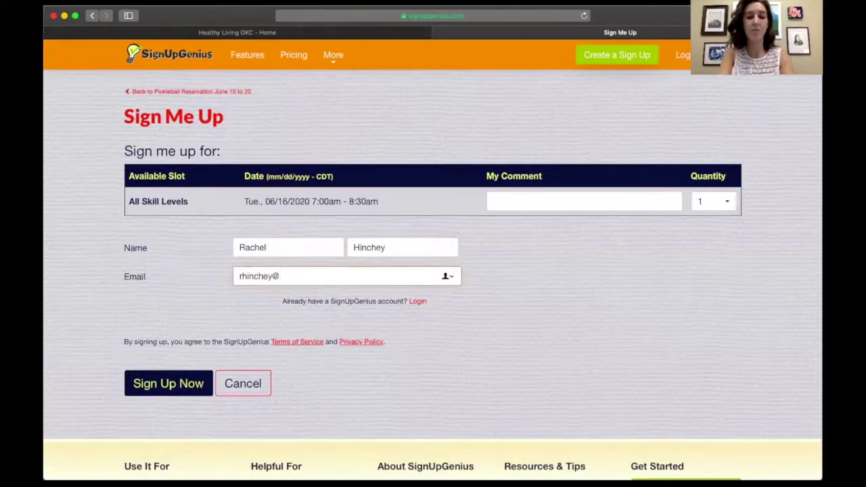
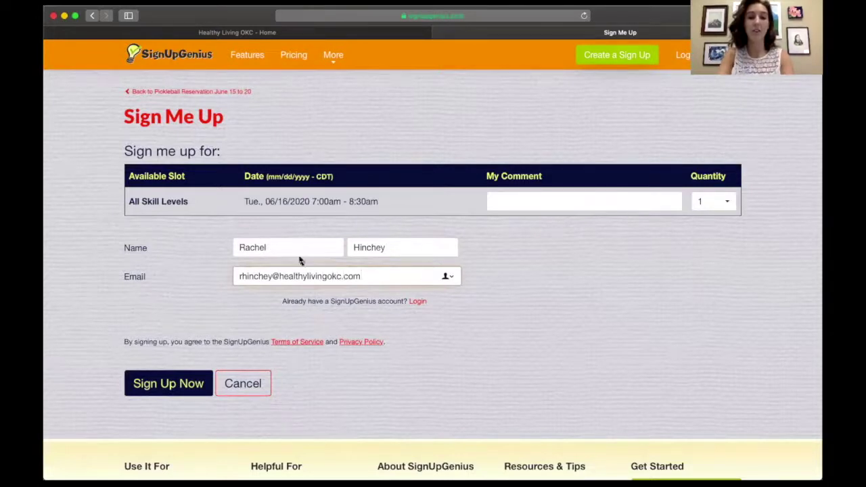
pyautogui.click(184, 383)
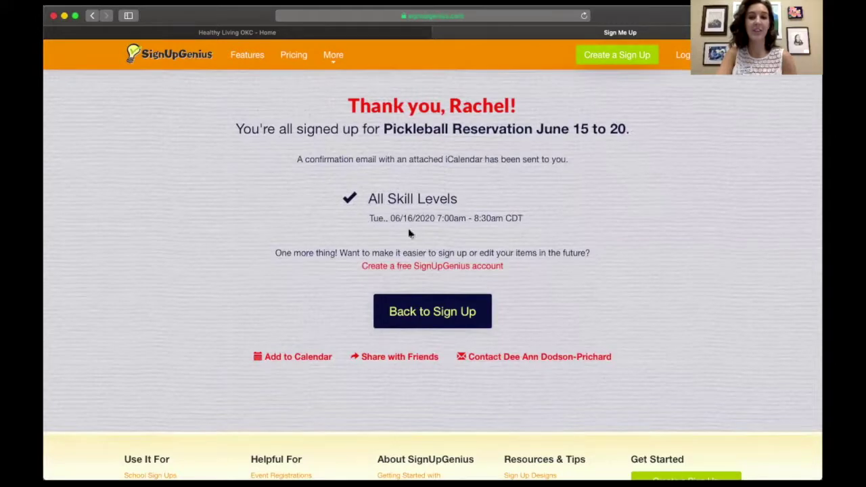
# Go back to the Pickleball Reservation June 15 to 20 sheet and scroll through the slot schedule.
pyautogui.click(427, 313)
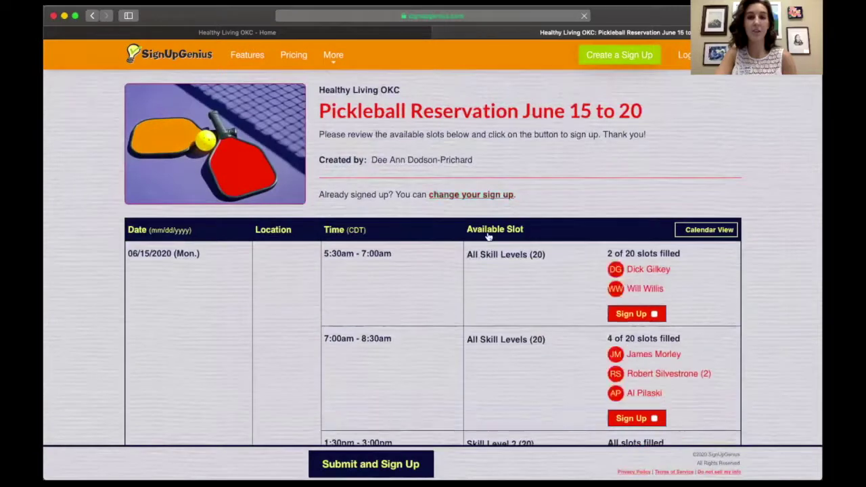
pyautogui.scroll(-1, 469, 289)
pyautogui.scroll(-10, 469, 289)
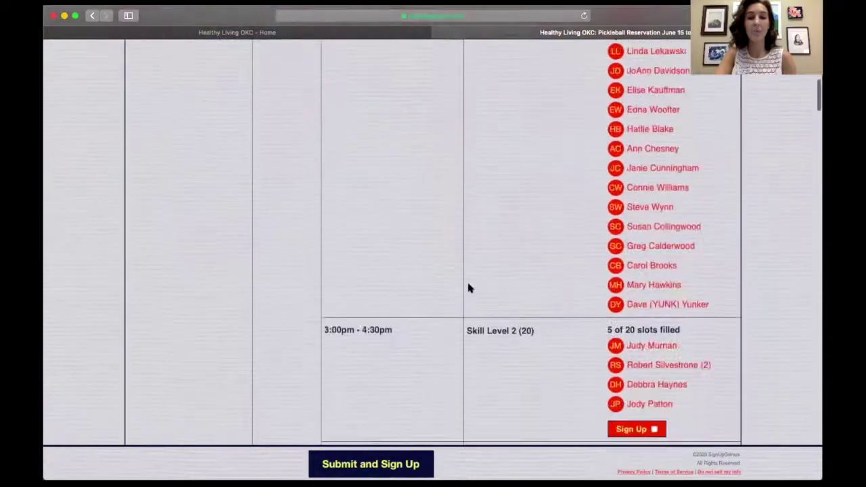
pyautogui.scroll(-4, 470, 289)
pyautogui.scroll(8, 469, 289)
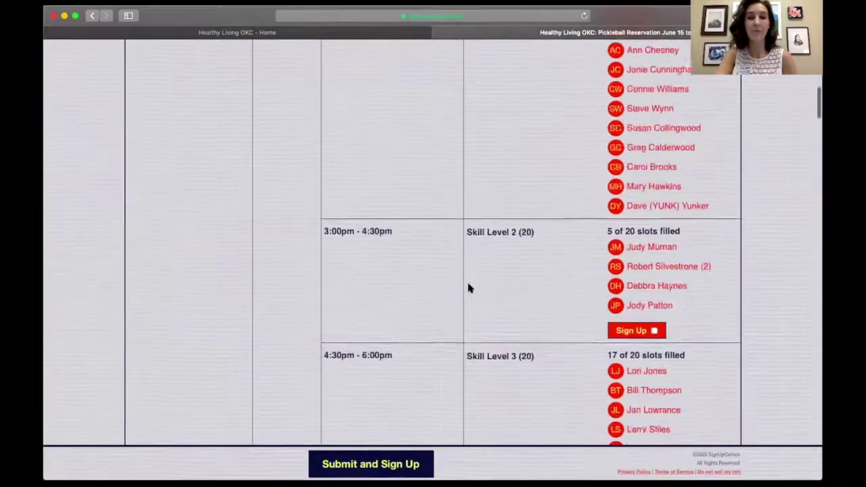
pyautogui.scroll(5, 468, 289)
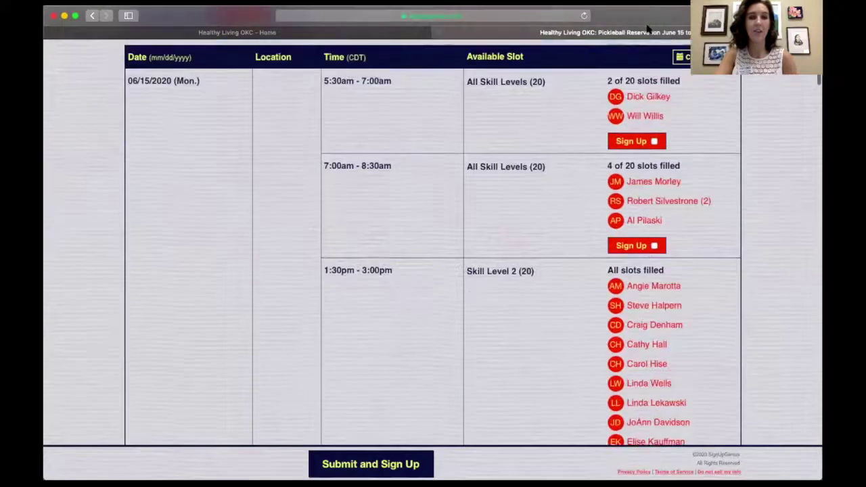
pyautogui.scroll(-20, 301, 138)
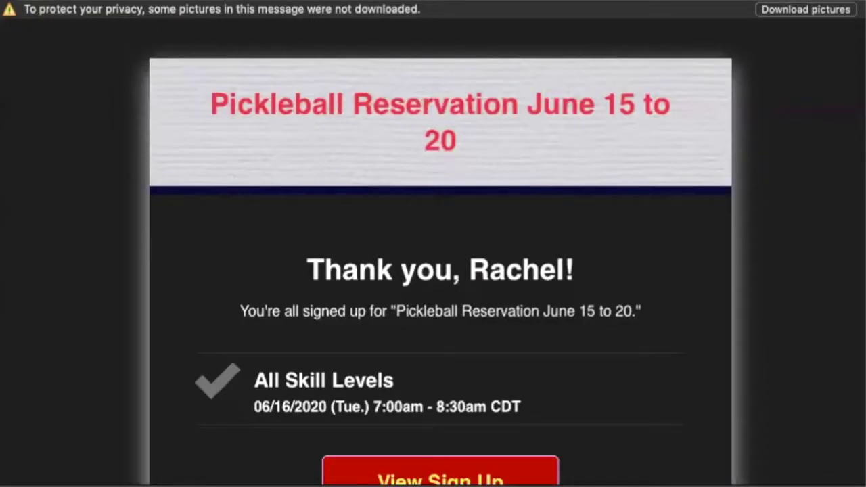
# Load the confirmation email's pictures and scroll down to the Edit My Sign Up link.
pyautogui.click(837, 11)
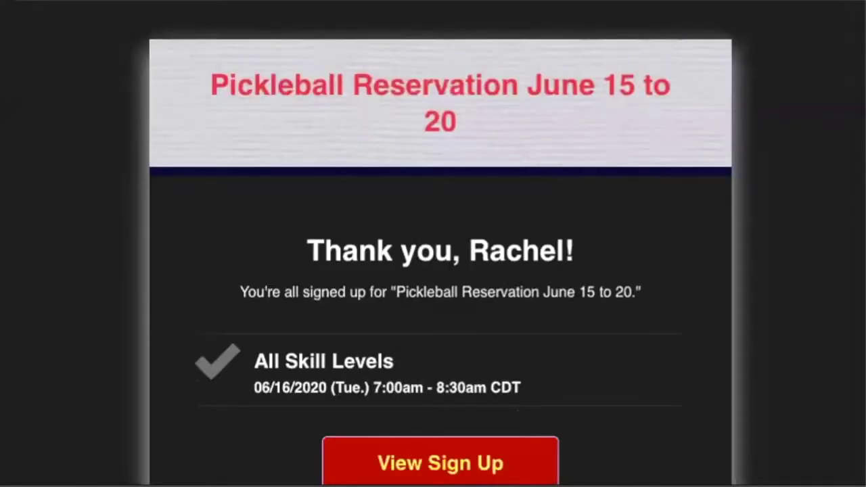
pyautogui.scroll(-3, 149, 110)
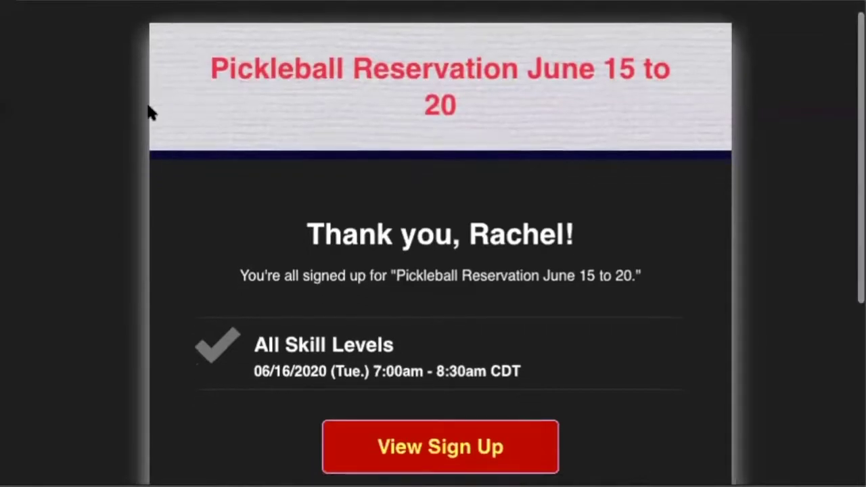
pyautogui.scroll(-3, 343, 39)
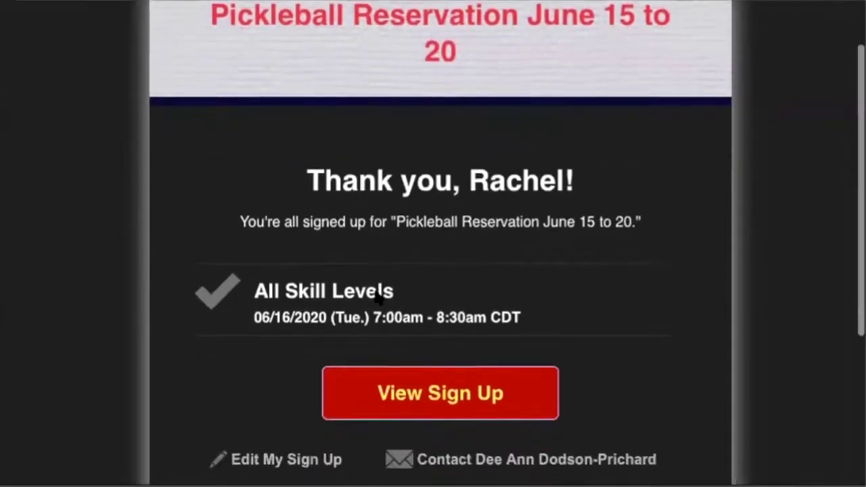
pyautogui.scroll(-5, 353, 186)
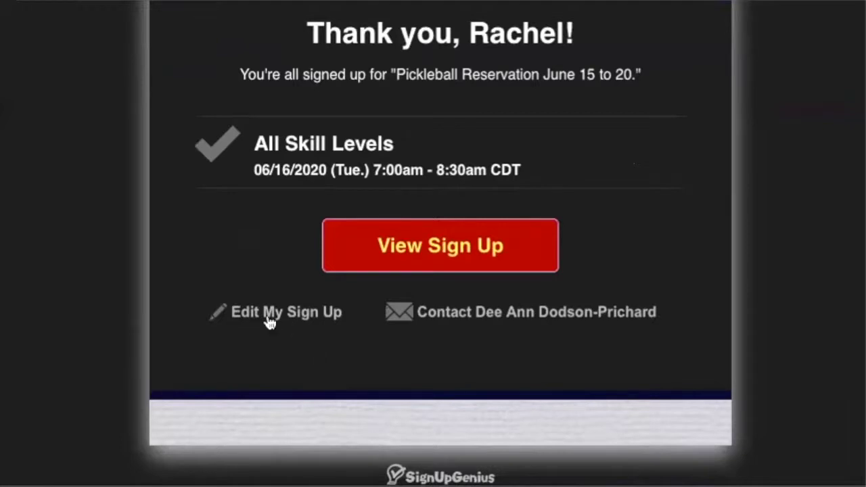
pyautogui.scroll(-1, 285, 267)
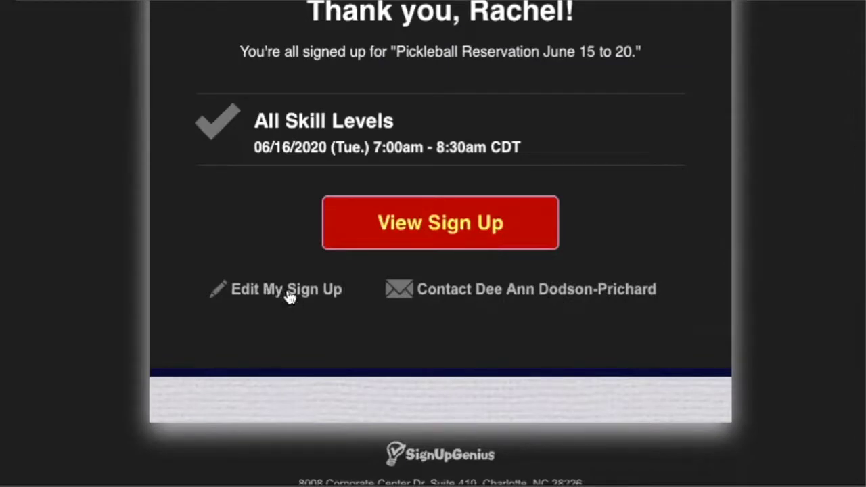
pyautogui.moveTo(289, 298)
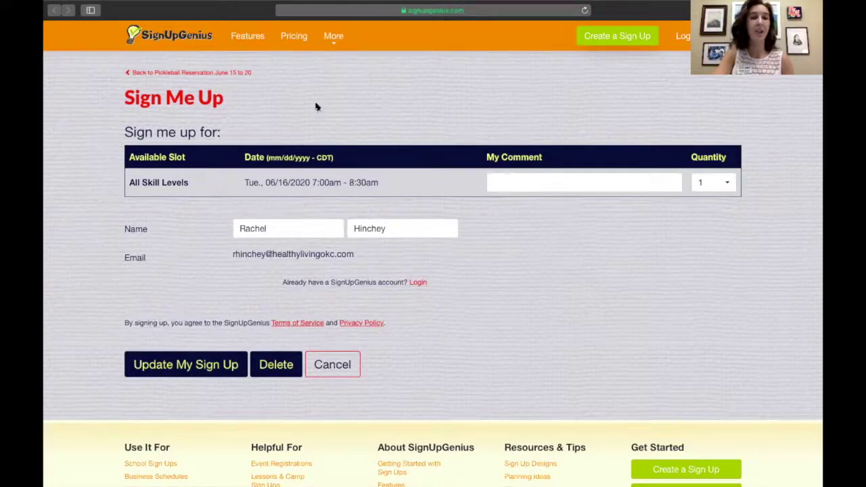
# Delete the 06/16 7:00am–8:30am reservation, confirming with YES - DELETE.
pyautogui.click(283, 370)
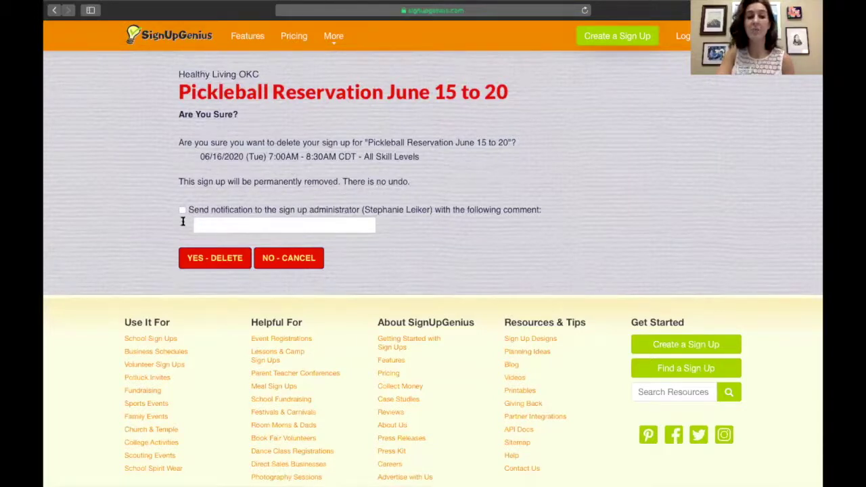
pyautogui.scroll(-1, 223, 191)
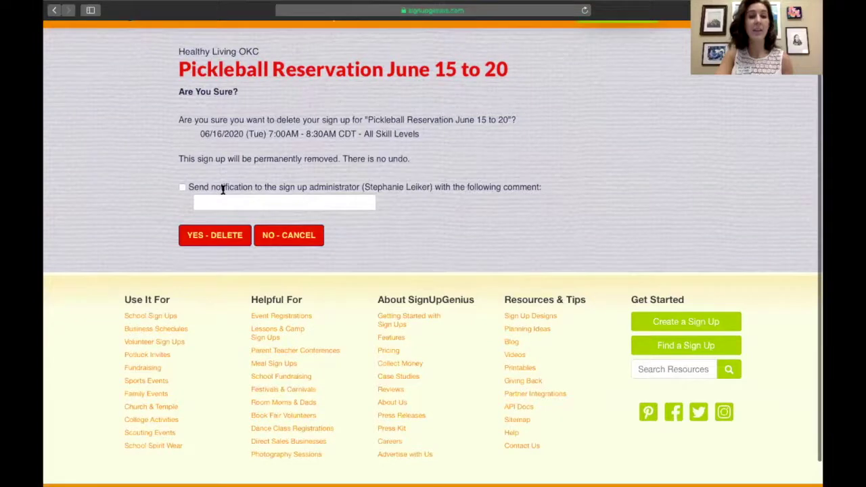
pyautogui.scroll(1, 222, 190)
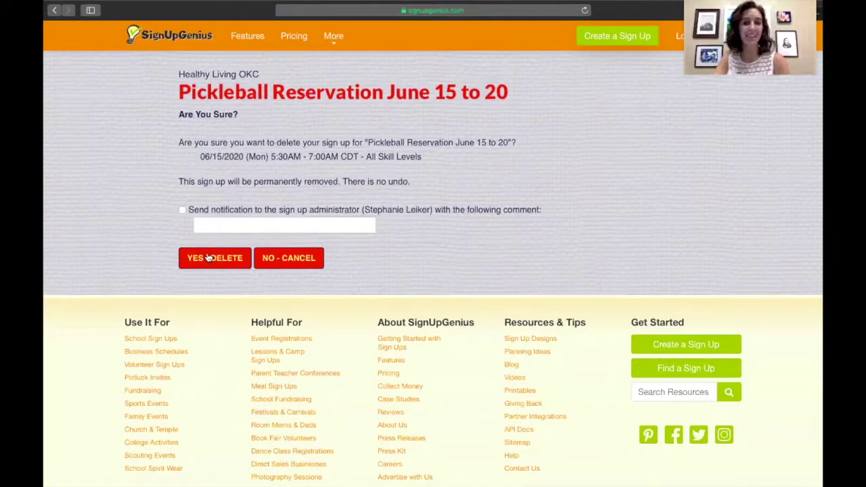
pyautogui.click(209, 258)
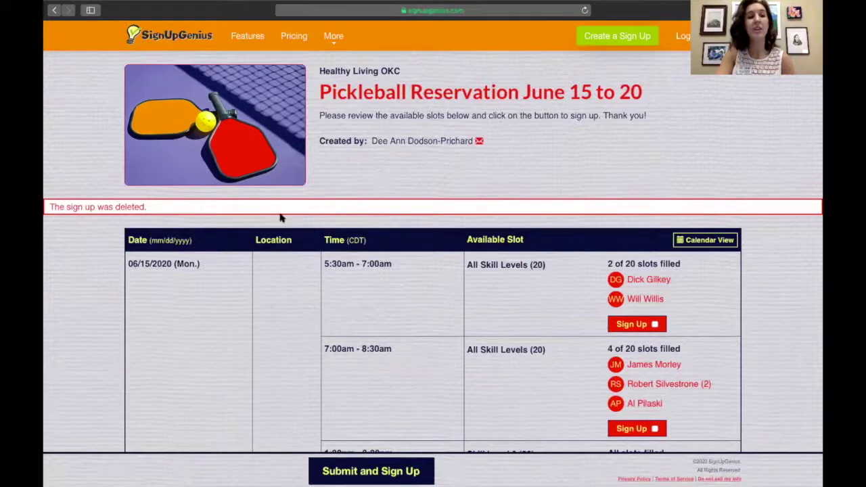
pyautogui.scroll(-10, 359, 256)
pyautogui.scroll(-15, 359, 256)
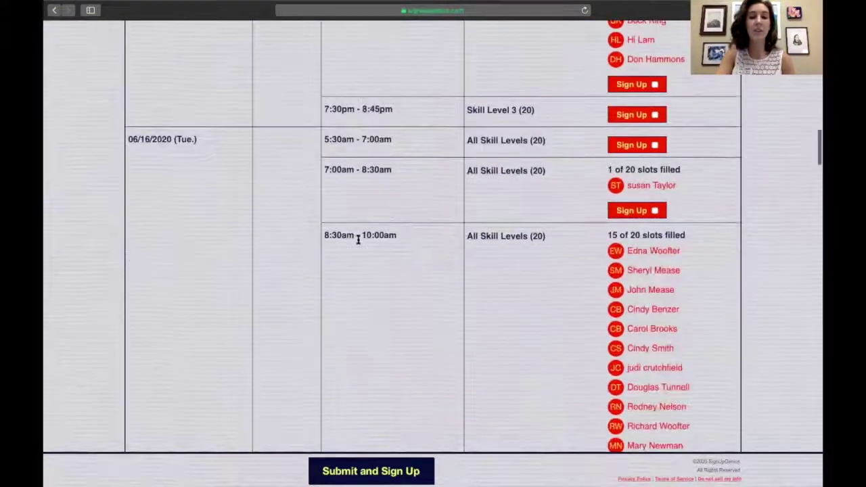
pyautogui.scroll(1, 358, 245)
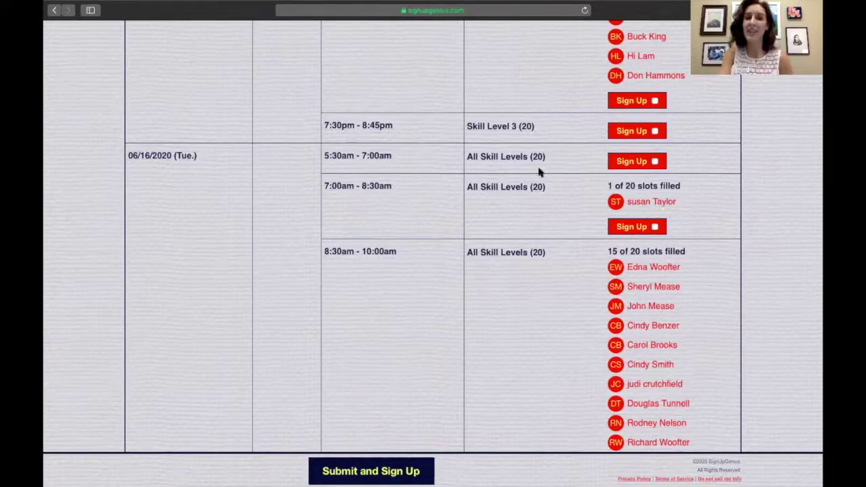
pyautogui.scroll(10, 540, 172)
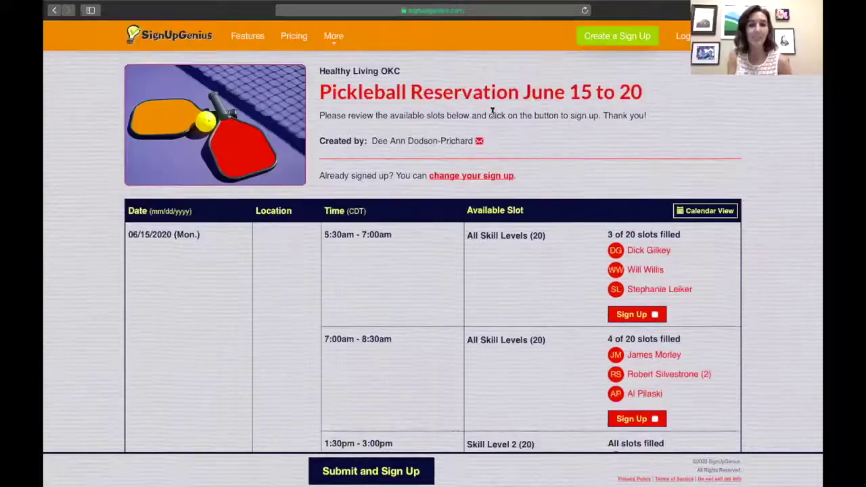